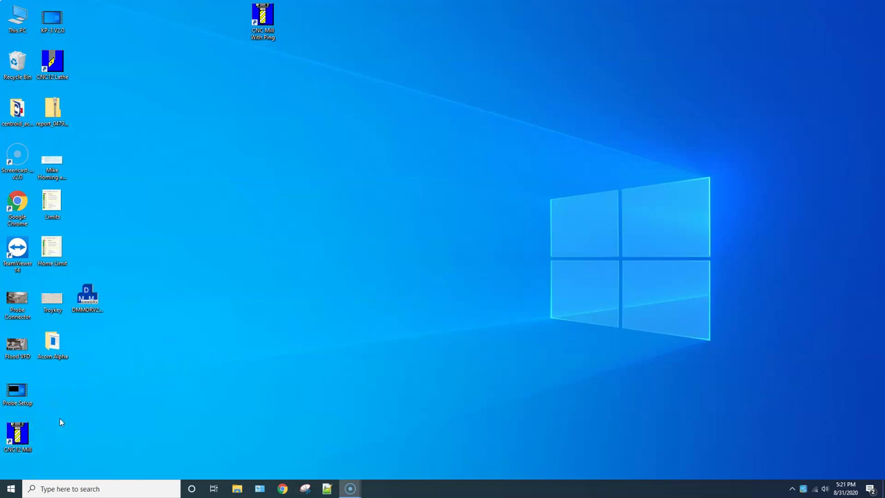
Step: Launch CNC12 Mill from its desktop shortcut
click(17, 437)
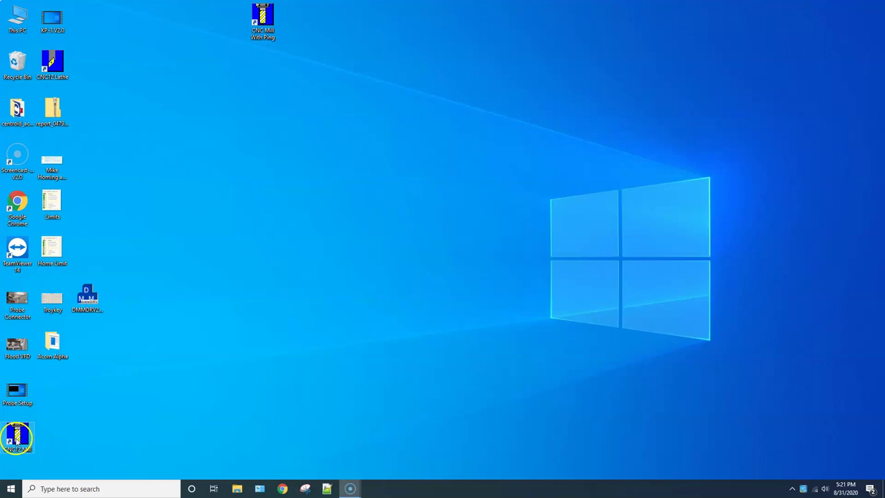
double_click(18, 441)
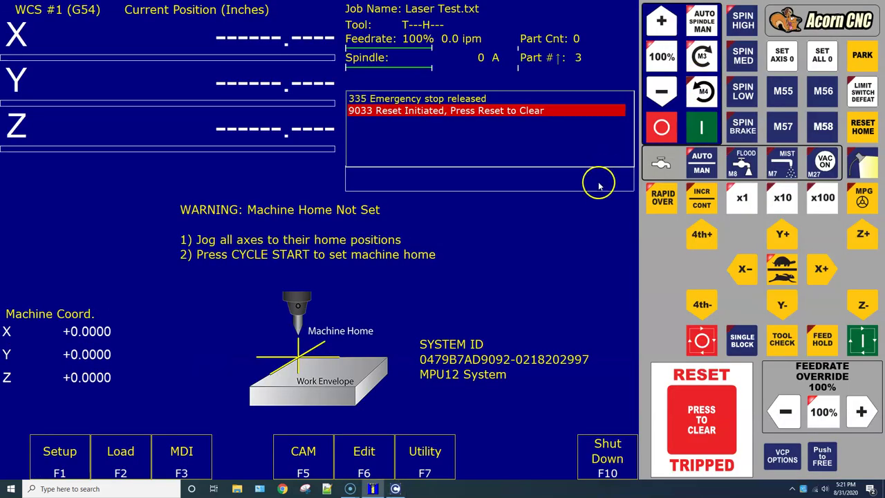
Step: Start the Acorn Wizard (F10) from the Utility (F7) menu
click(423, 460)
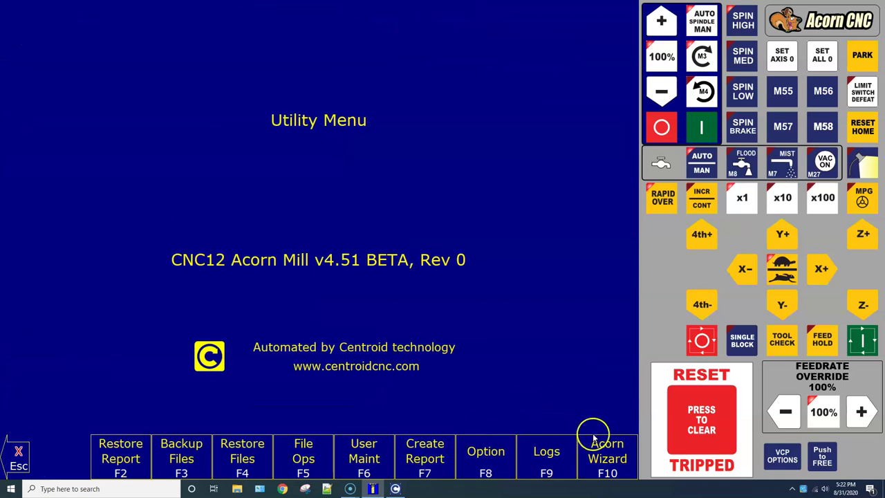
click(601, 443)
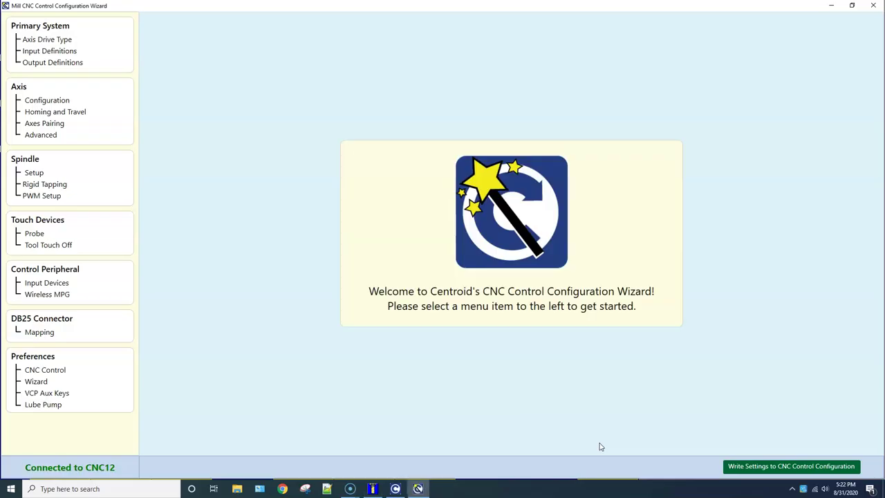
Step: On Input Definitions, filter the input type to Home and assign HomeAll to IN1
click(32, 51)
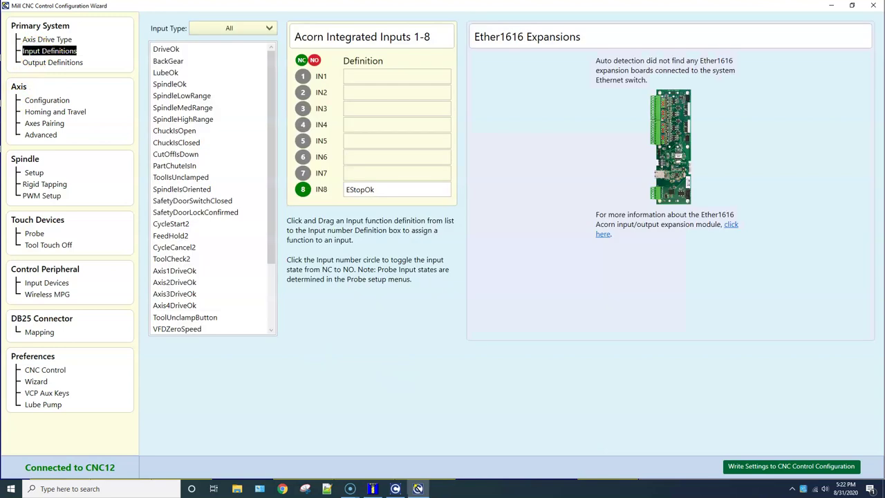
click(239, 29)
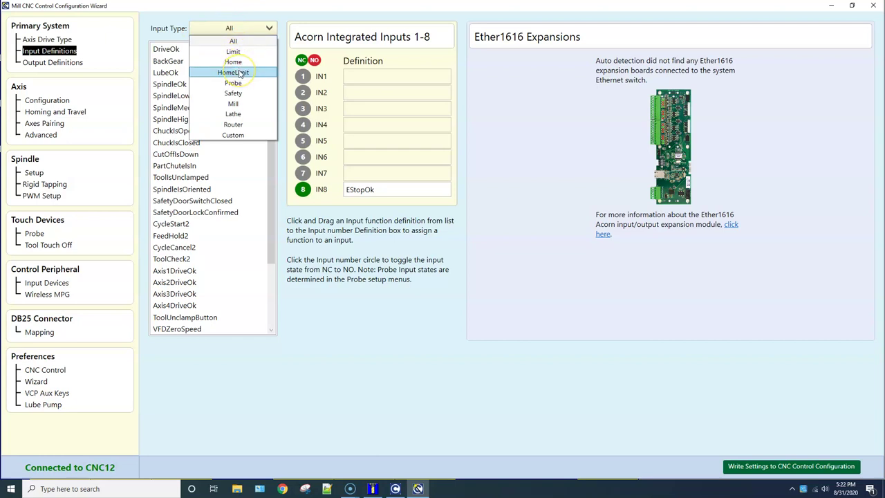
click(239, 72)
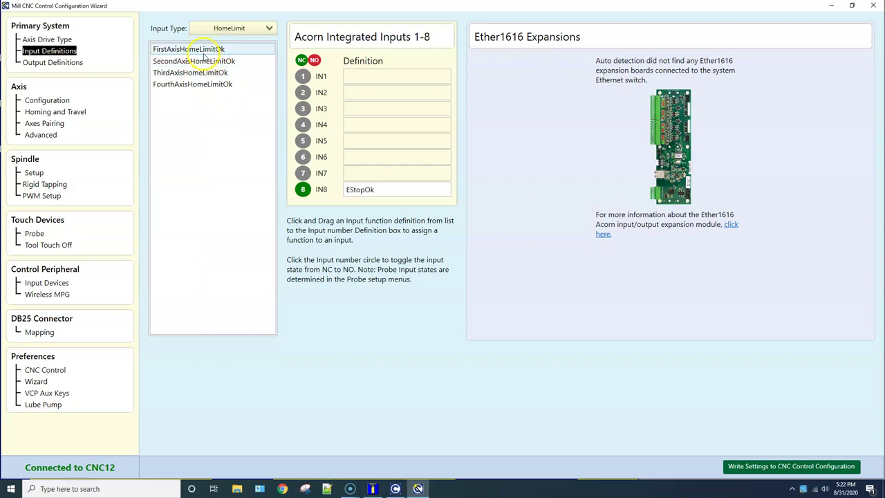
click(246, 35)
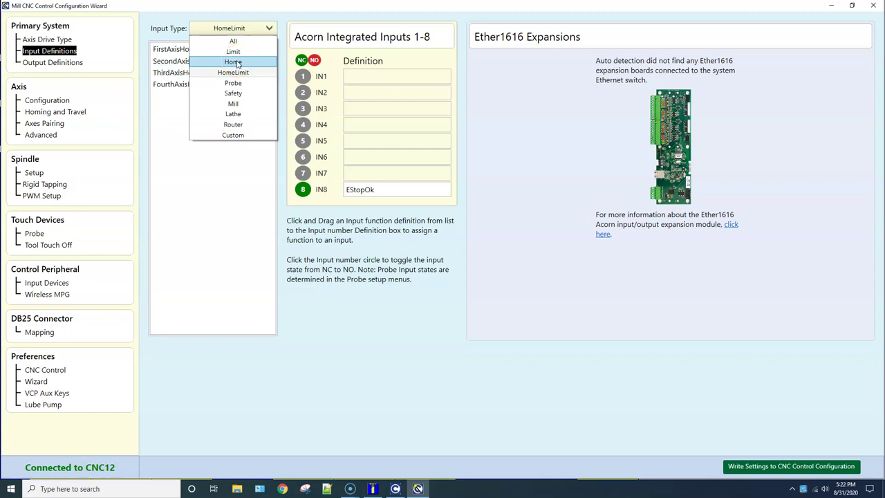
click(233, 62)
click(178, 97)
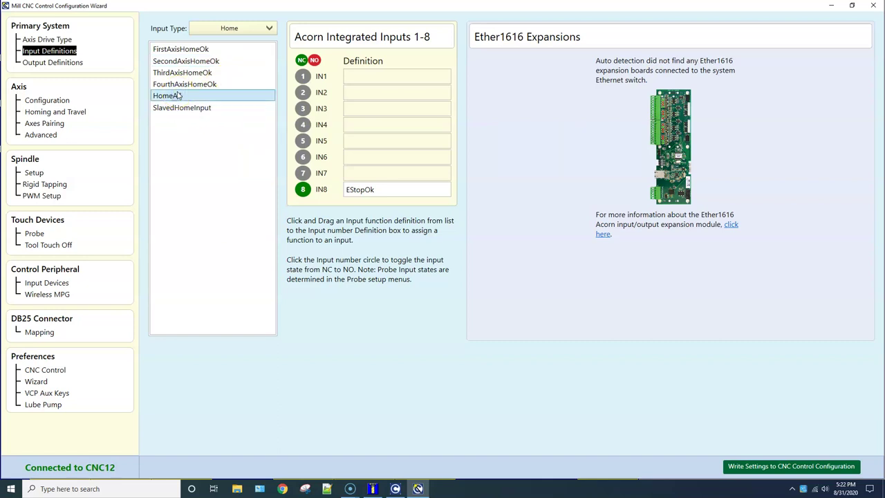
click(177, 94)
drag(178, 94, 357, 73)
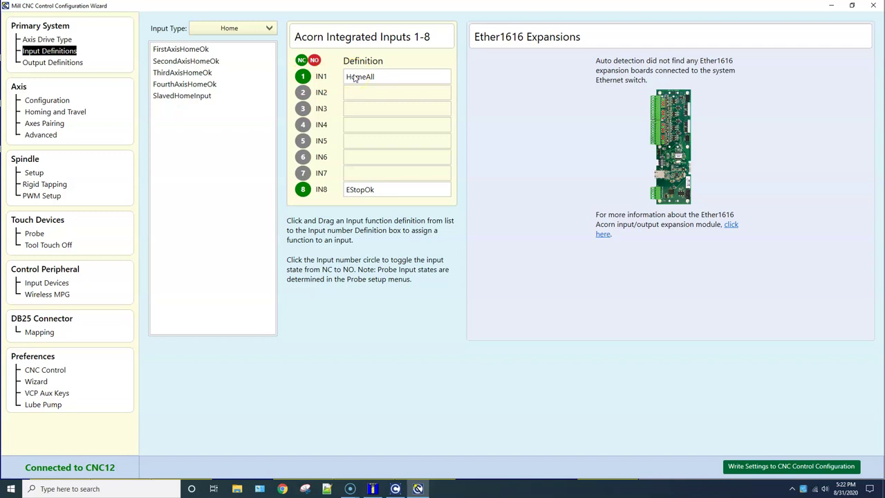
Step: Toggle IN1 to normally open and back to normally closed
click(322, 79)
click(304, 77)
click(315, 61)
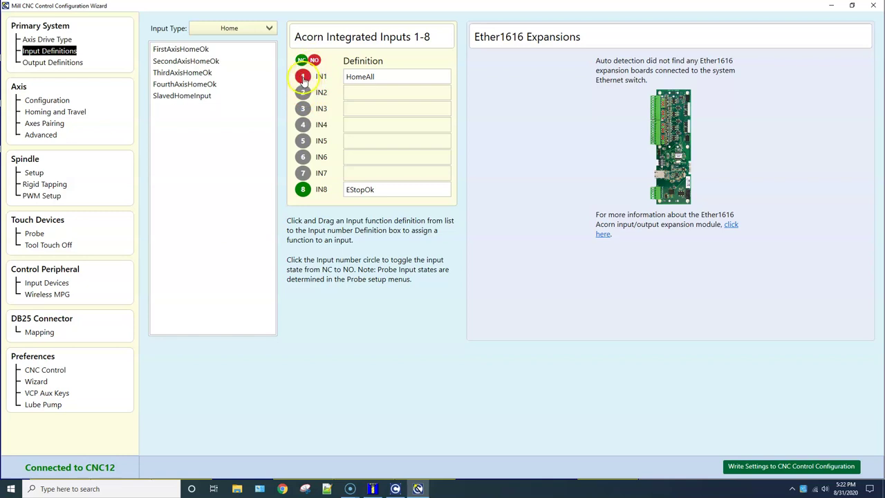
click(303, 77)
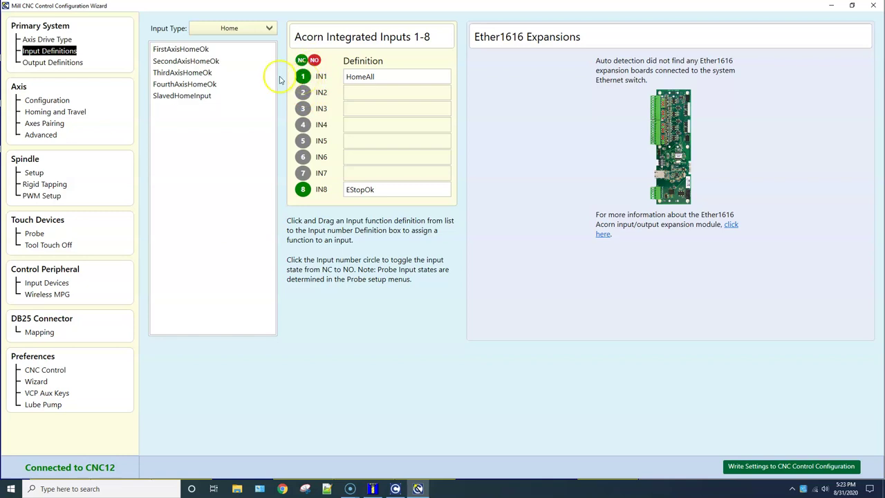
Step: Filter the input type to Limit and assign LimitAll to input IN2
click(251, 27)
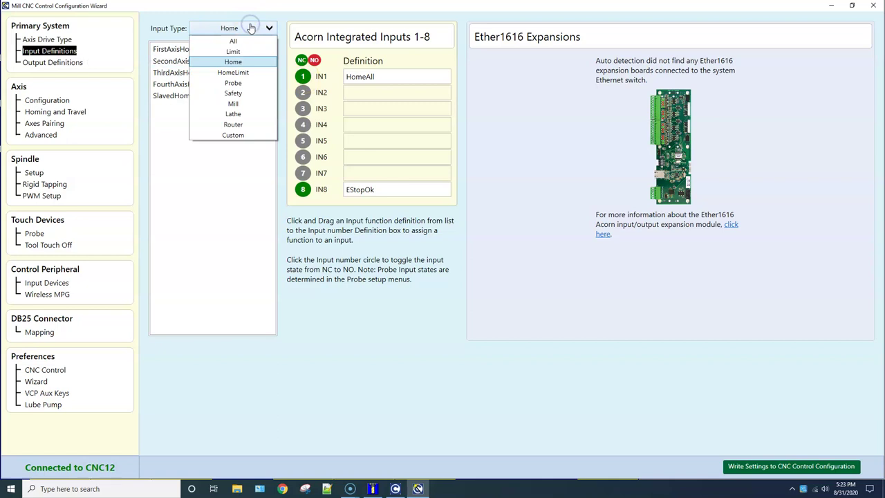
click(240, 54)
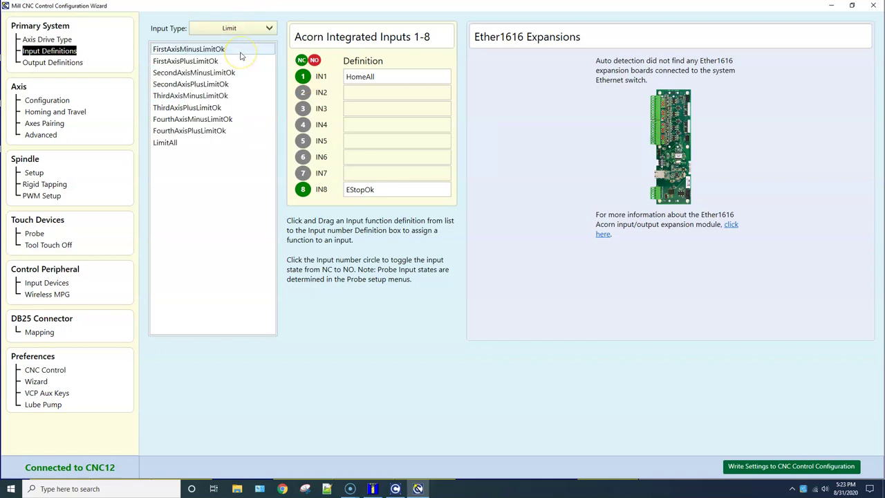
click(191, 143)
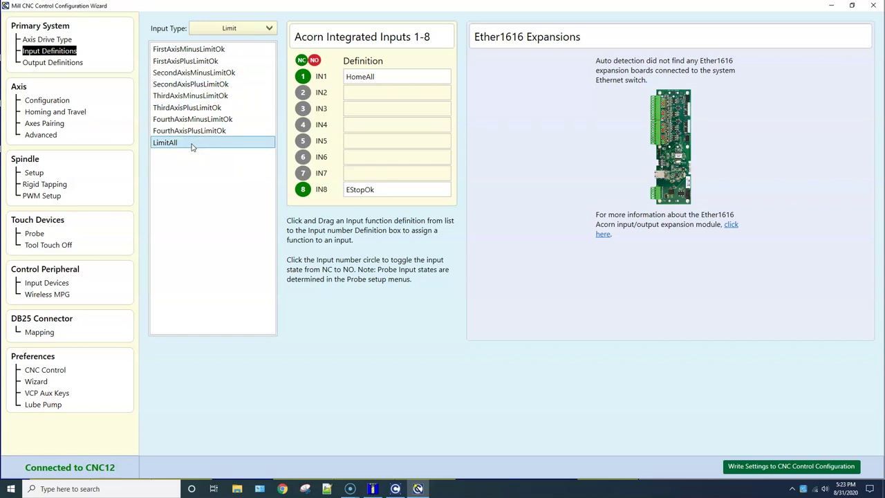
click(192, 145)
drag(192, 144, 369, 95)
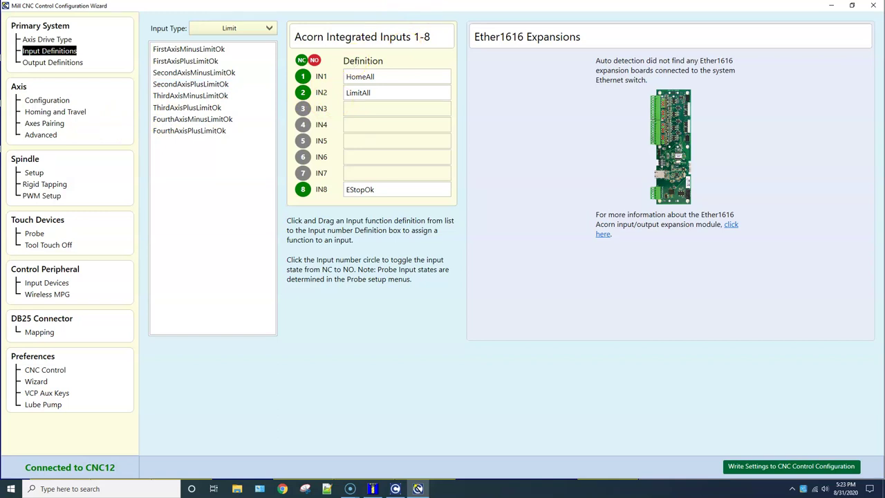
Step: On the Homing and Travel page, select Automatic Homing
click(82, 113)
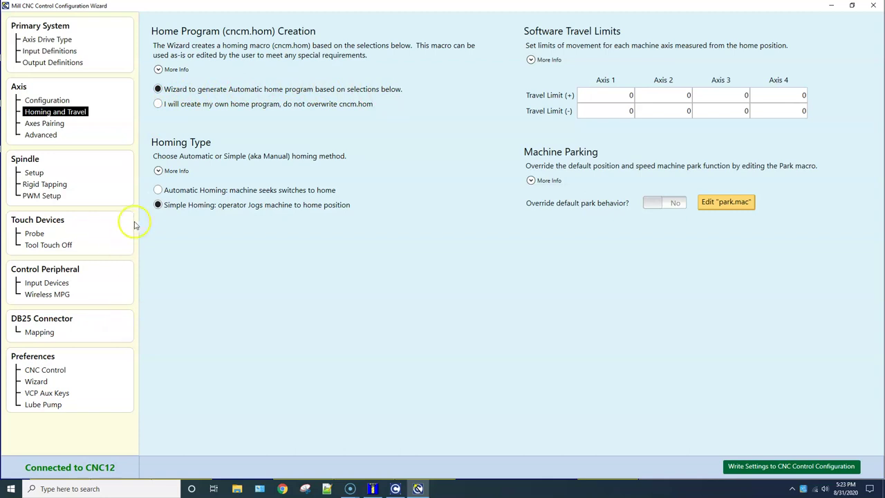
click(158, 191)
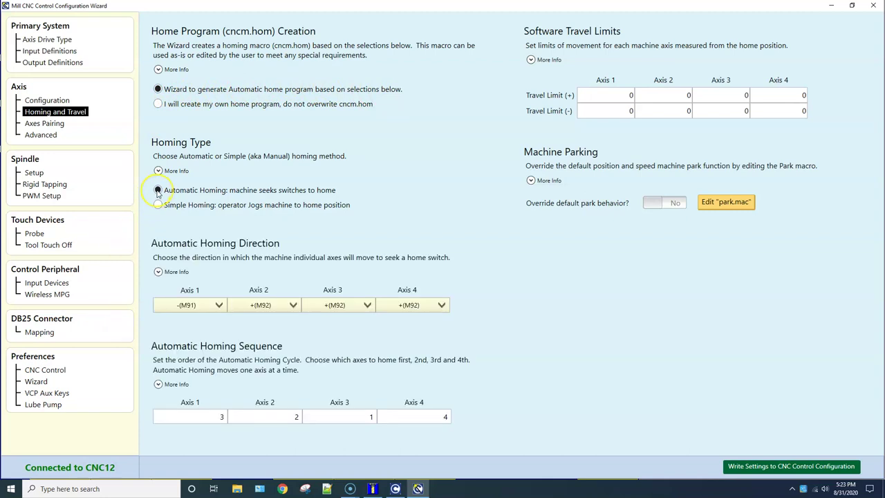
click(182, 312)
click(277, 309)
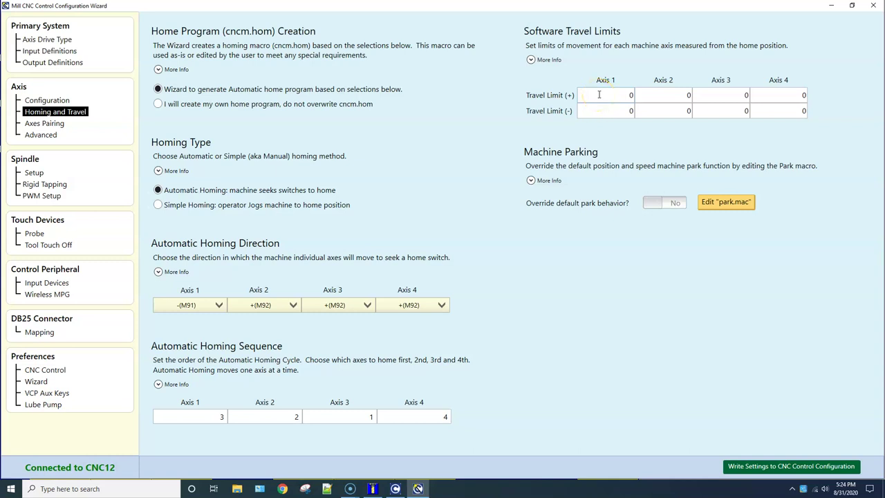
Step: Set the Axis 1 positive software travel limit to 20
double_click(599, 95)
text(20)
click(674, 117)
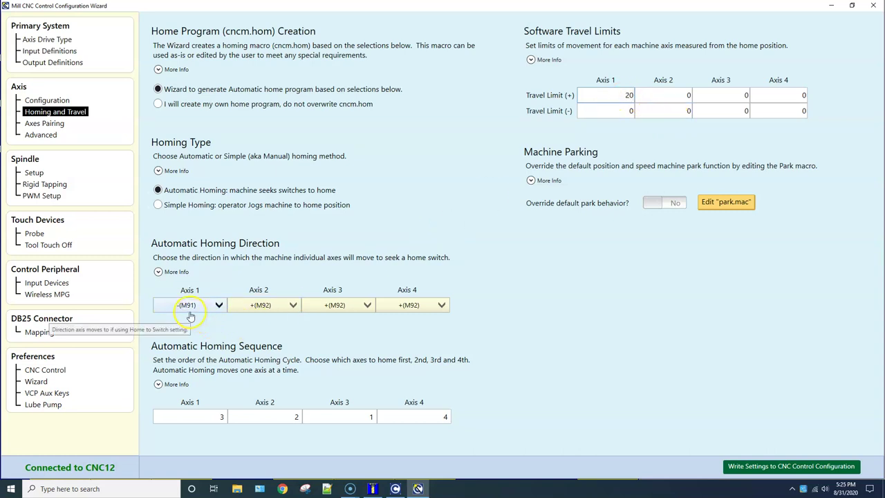
click(622, 96)
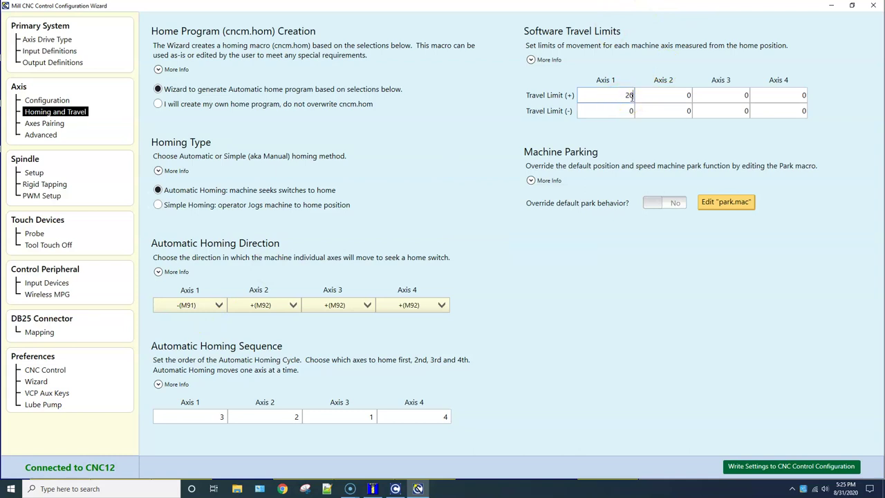
Step: Set the Axis 2 negative limit to -16 and Axis 3 negative limit to -5
click(657, 111)
click(691, 93)
click(682, 115)
text(-16)
click(727, 112)
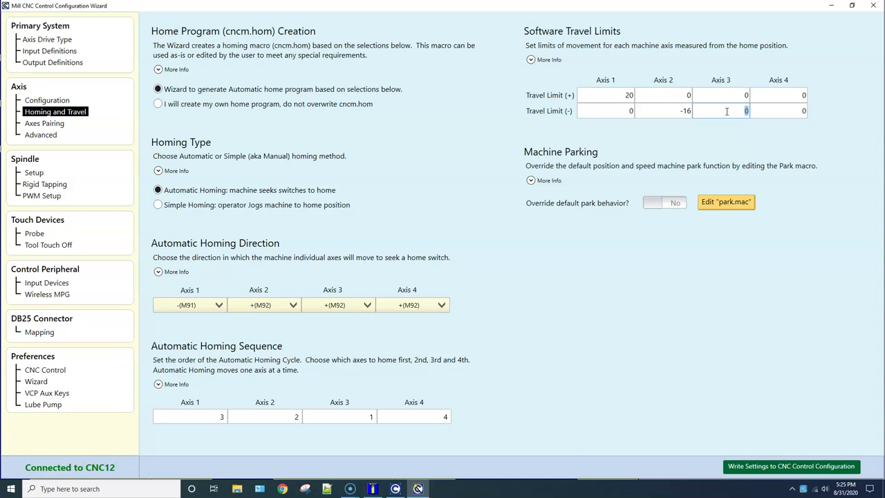
text(-5)
Step: Write the settings to the CNC control configuration, confirming and acknowledging the PLC restart warning
click(751, 468)
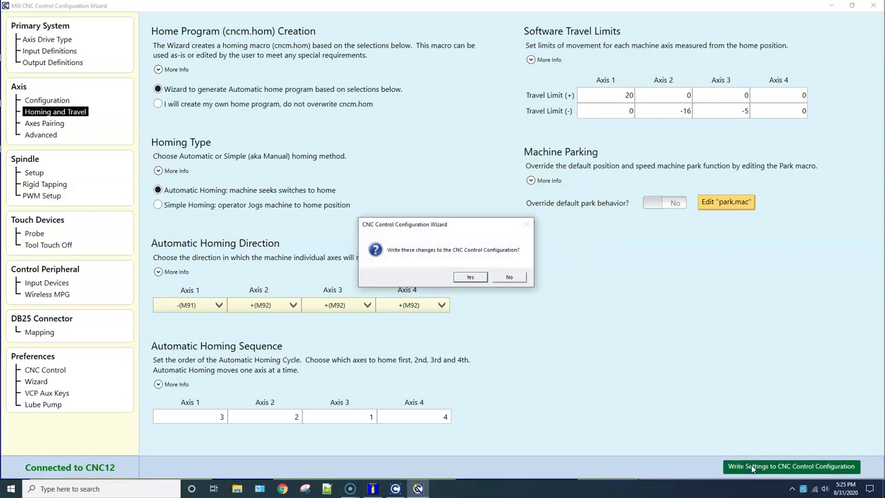
click(469, 278)
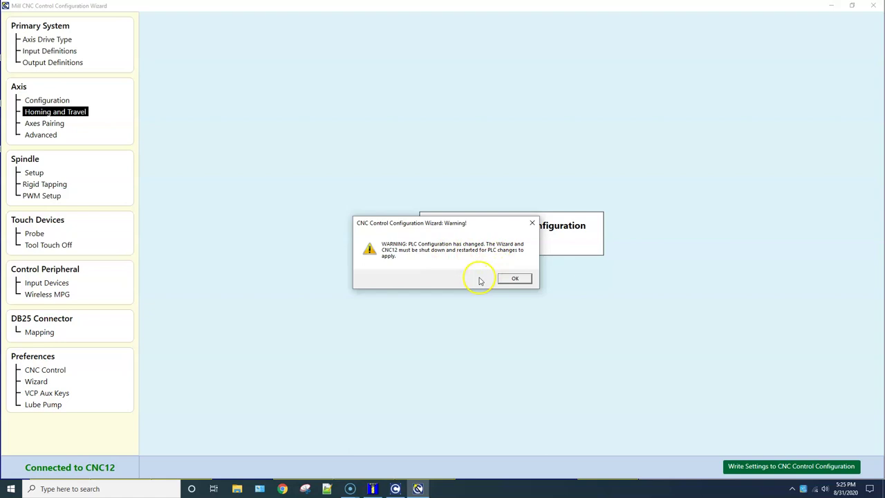
click(515, 279)
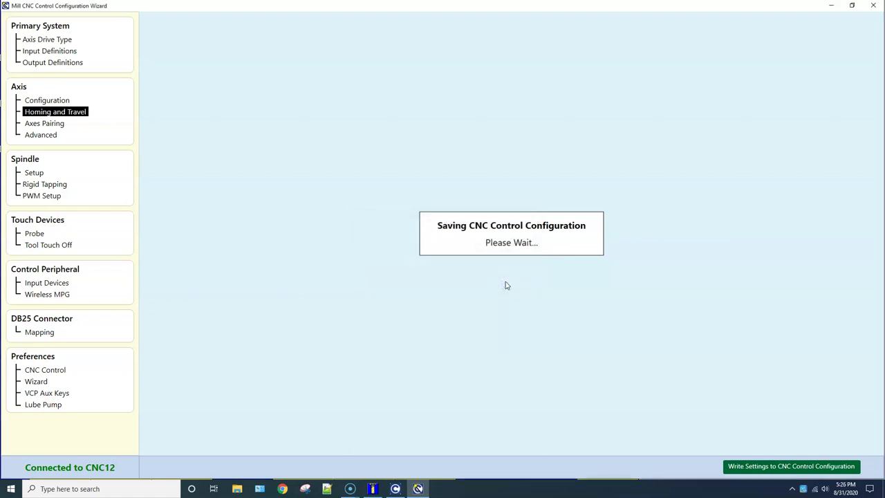